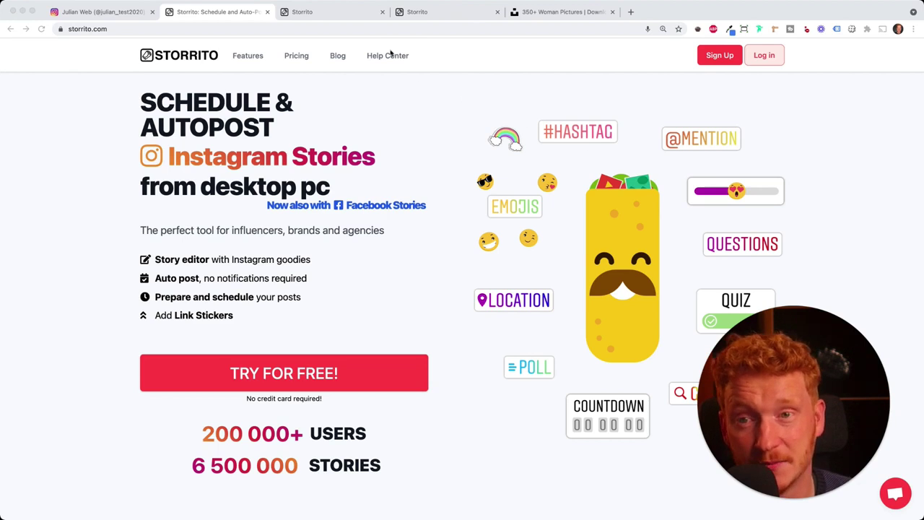
Start the free trial and begin connecting an Instagram account with the location set to Germany, Cologne
left_click(316, 381)
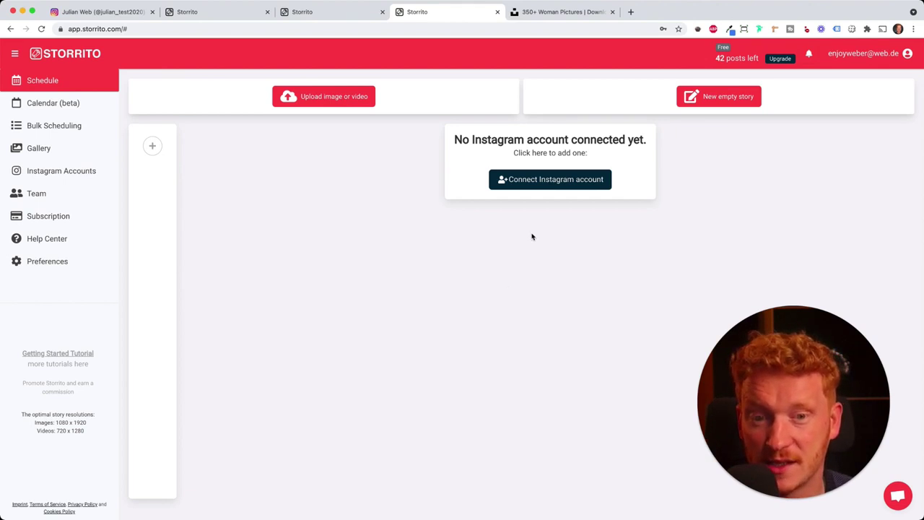
left_click(550, 187)
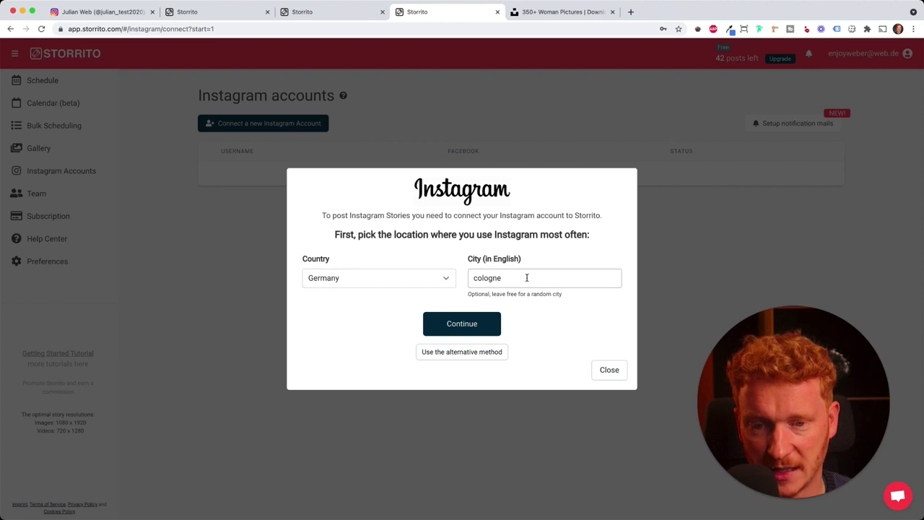
left_click(456, 331)
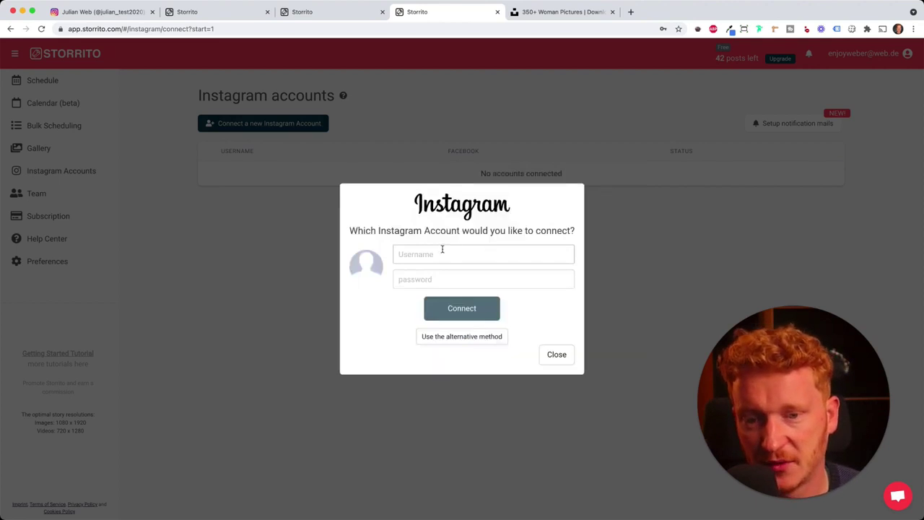
Copy the account username from the Instagram profile page and return to the account connection form
left_click(115, 14)
left_click_drag(397, 88, 481, 89)
right_click(468, 90)
left_click(478, 117)
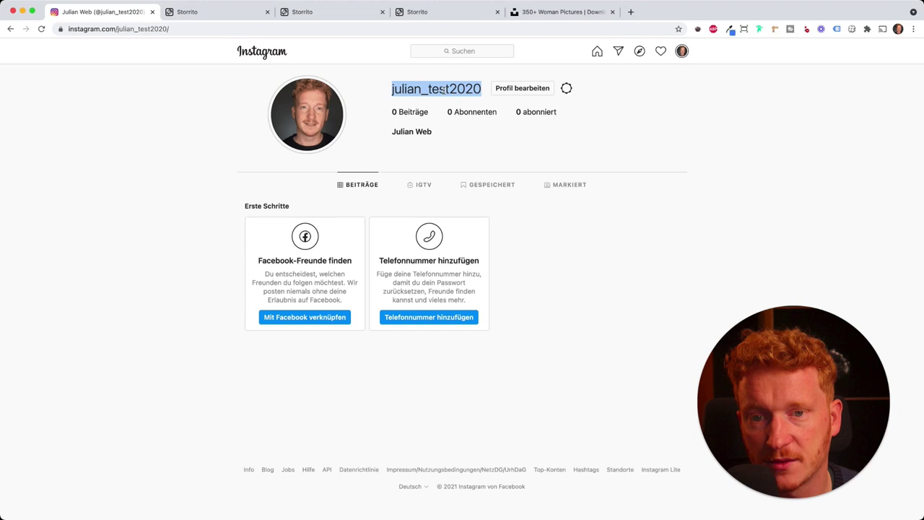
left_click(431, 12)
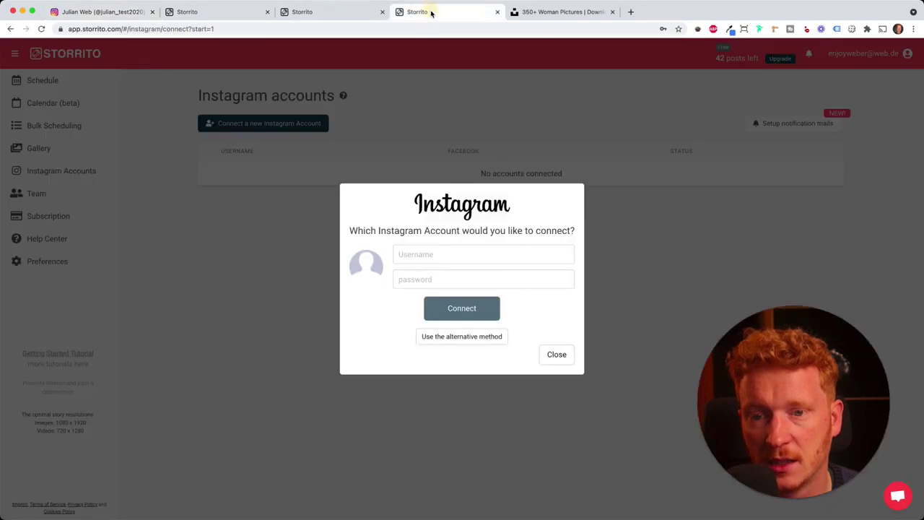
Fill in the copied Instagram username and the account password, and connect the account
left_click(433, 254)
key("super+v")
key("Tab")
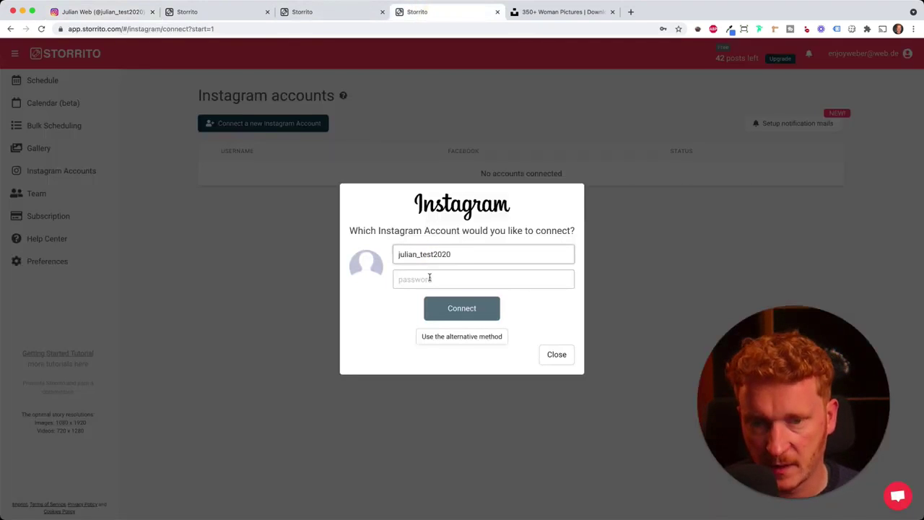
key("super+v")
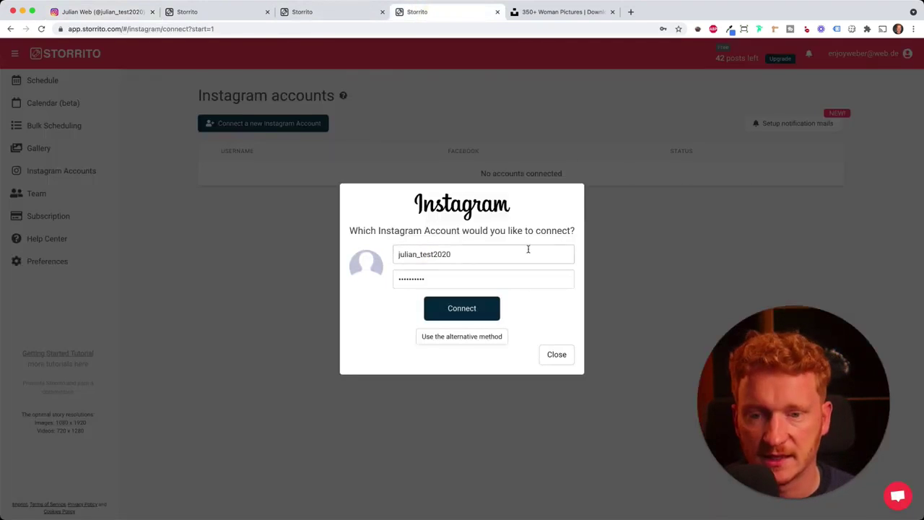
left_click(482, 309)
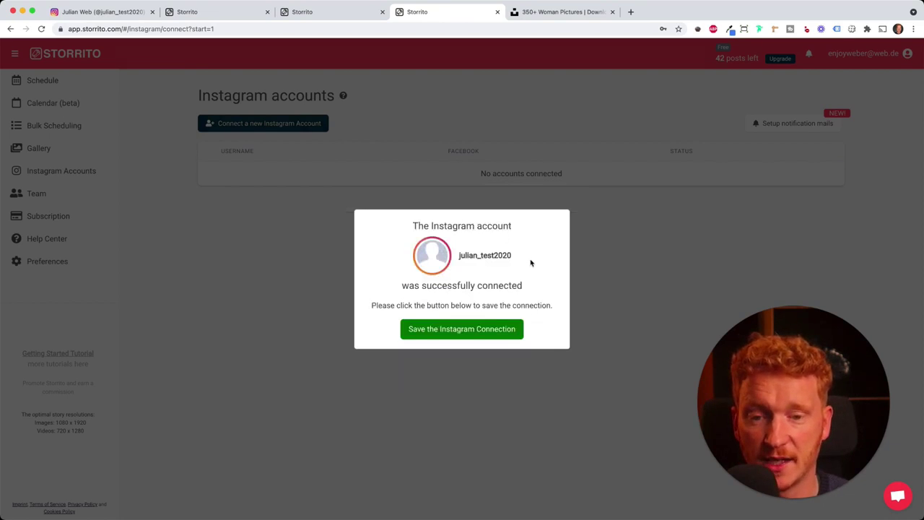
Save the Instagram connection with its device verification confirmed and open the list of connected Instagram accounts
left_click(455, 338)
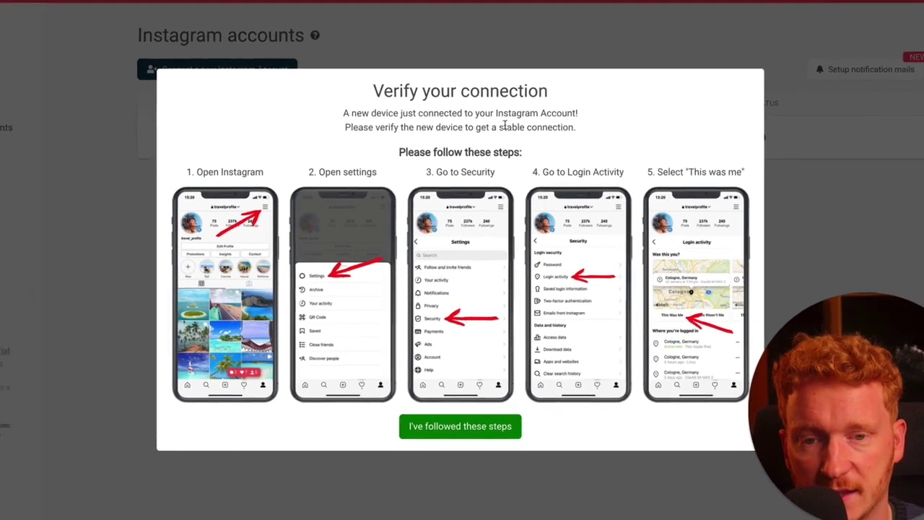
left_click_drag(505, 106, 582, 106)
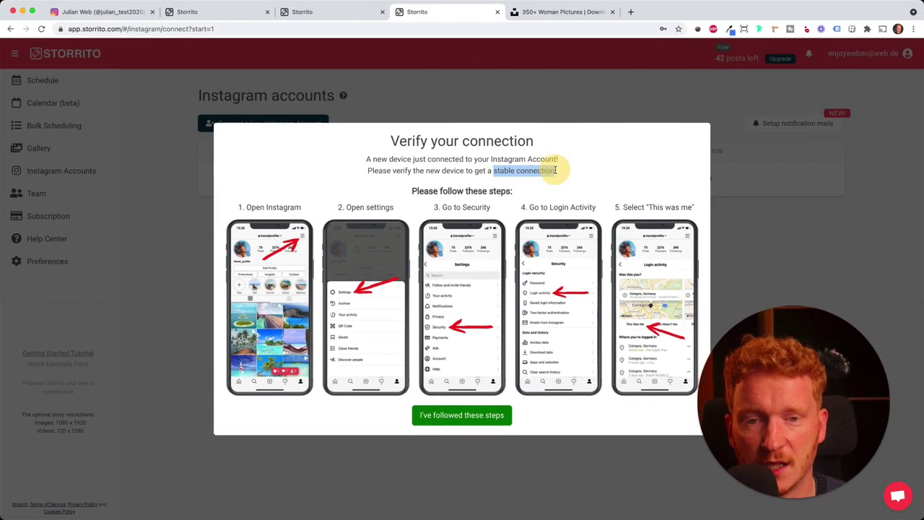
left_click(466, 421)
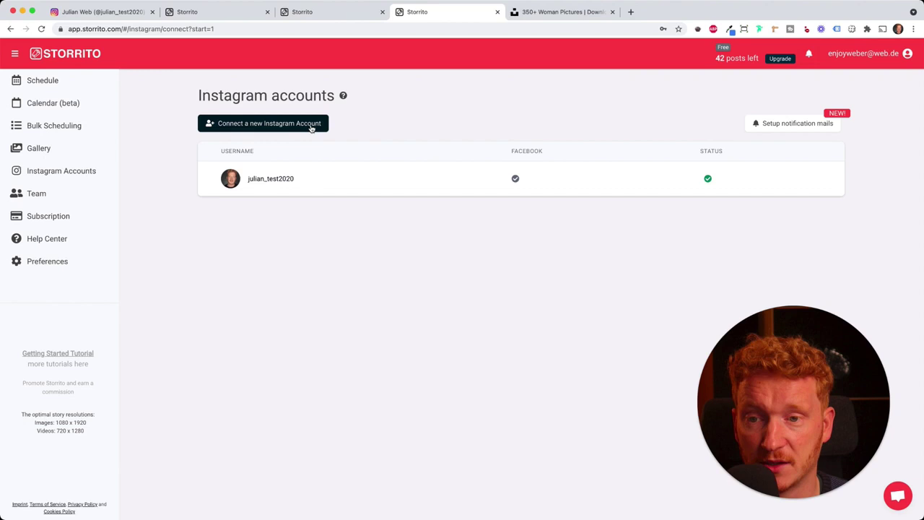
left_click(67, 173)
left_click(50, 177)
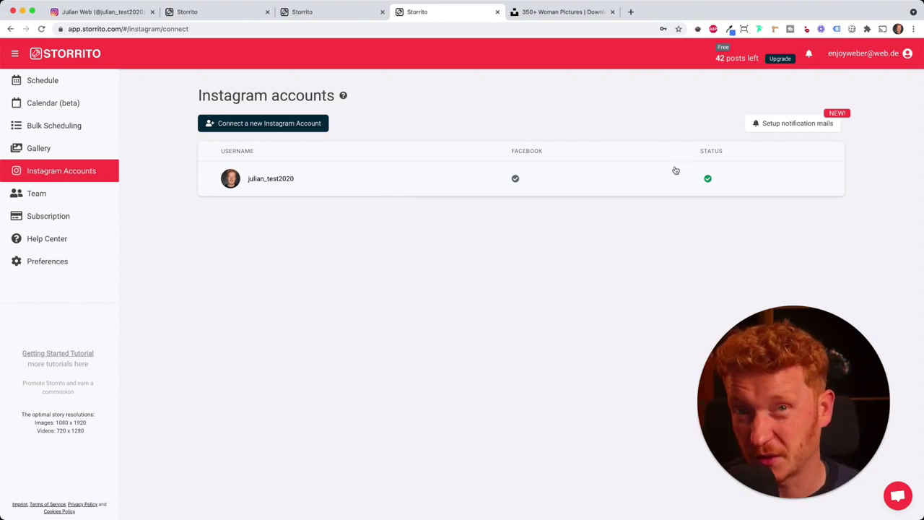
Upload the video of the cat on the piano and the portrait photo of the blonde woman to the gallery
left_click(54, 156)
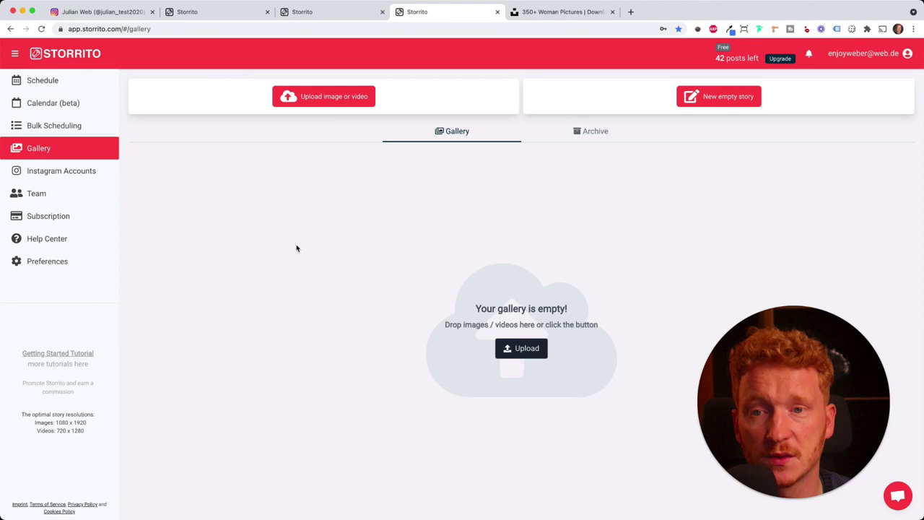
left_click(325, 101)
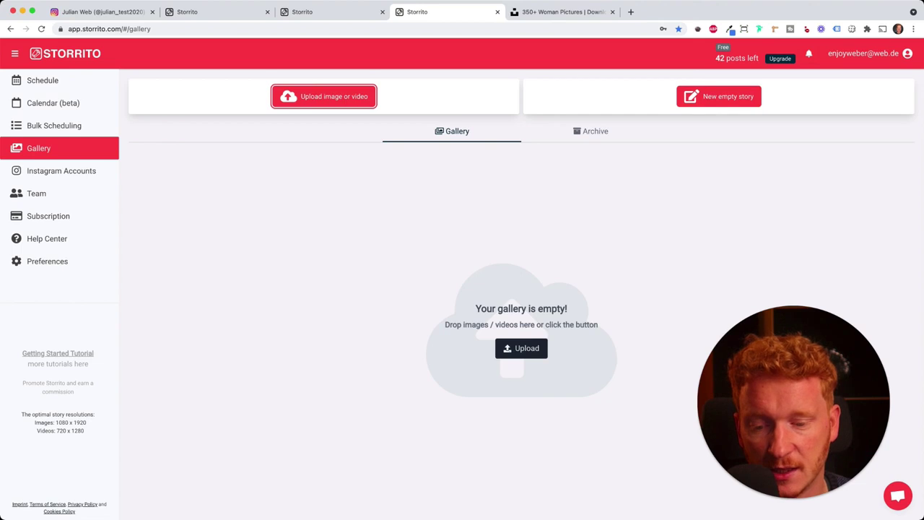
left_click_drag(0, 404, 399, 322)
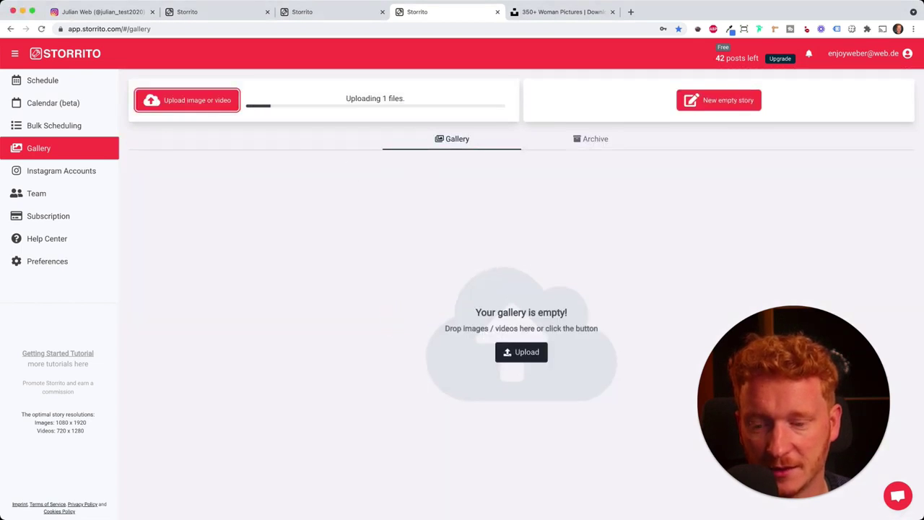
left_click_drag(281, 517, 363, 292)
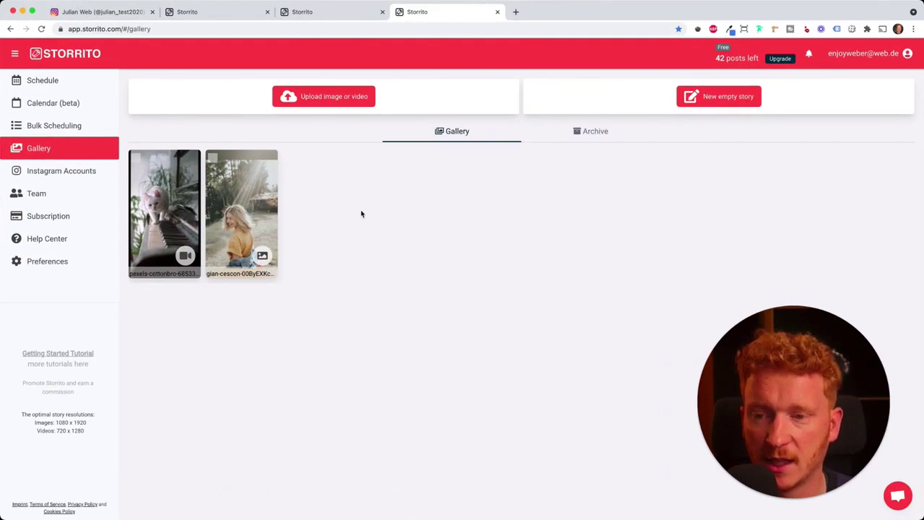
Open the woman's photo in the story editor and add a SUMMER hashtag sticker in the orange-yellow design
left_click(246, 207)
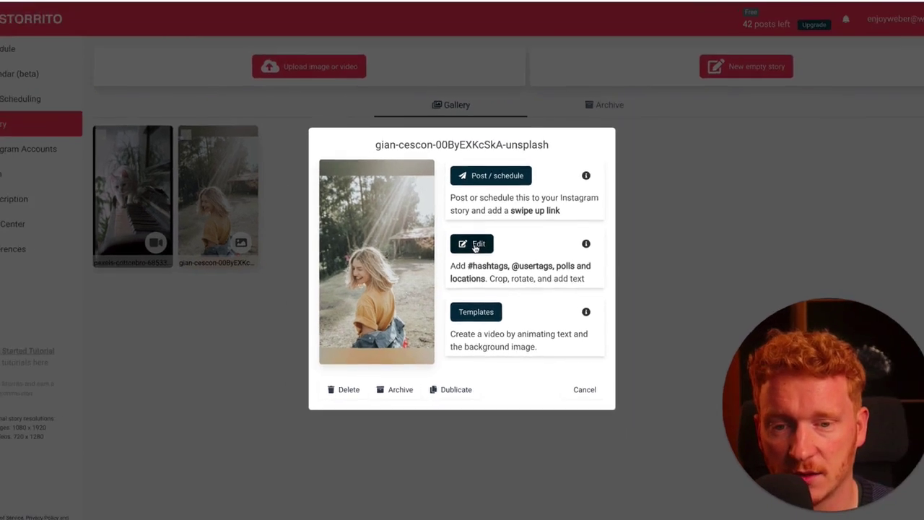
left_click(478, 220)
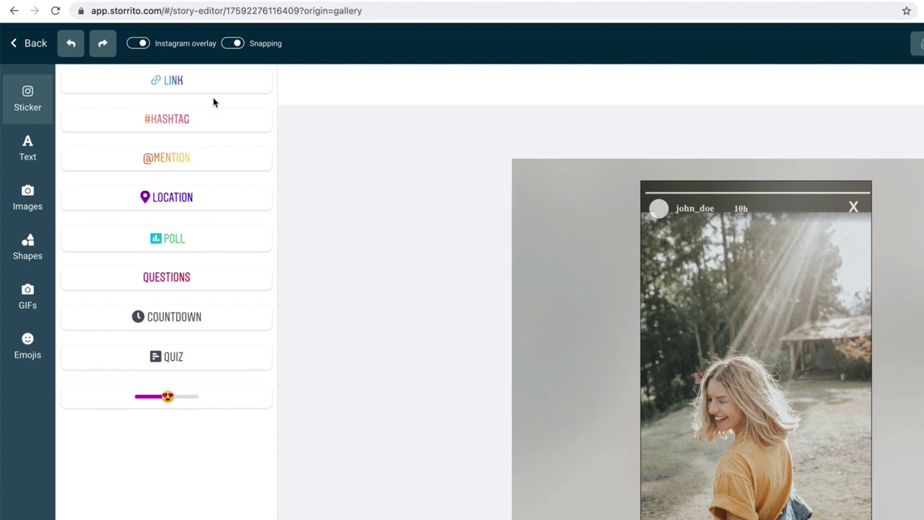
left_click(198, 119)
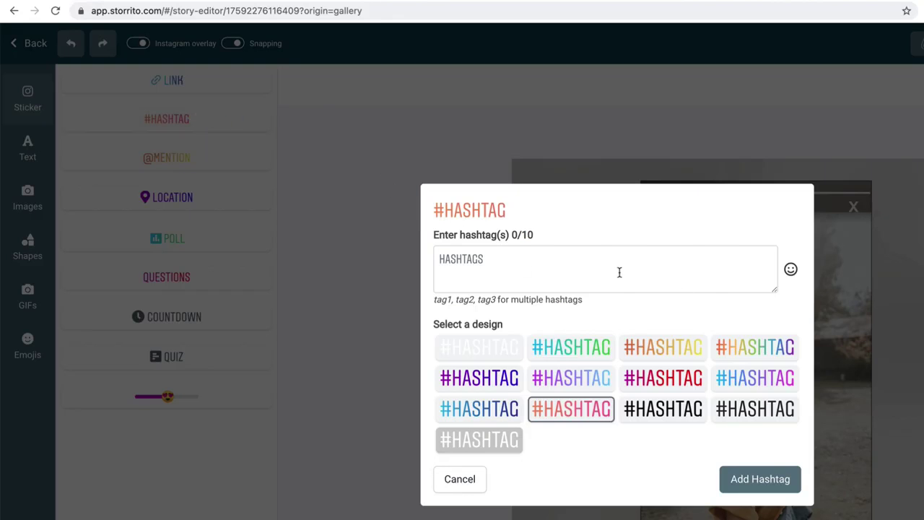
left_click(619, 271)
type("SUMMER")
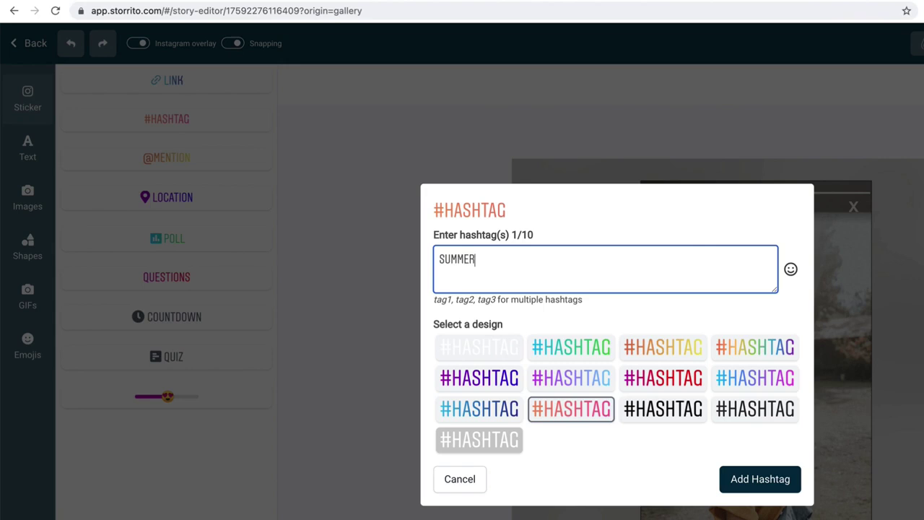
left_click(636, 351)
left_click(760, 482)
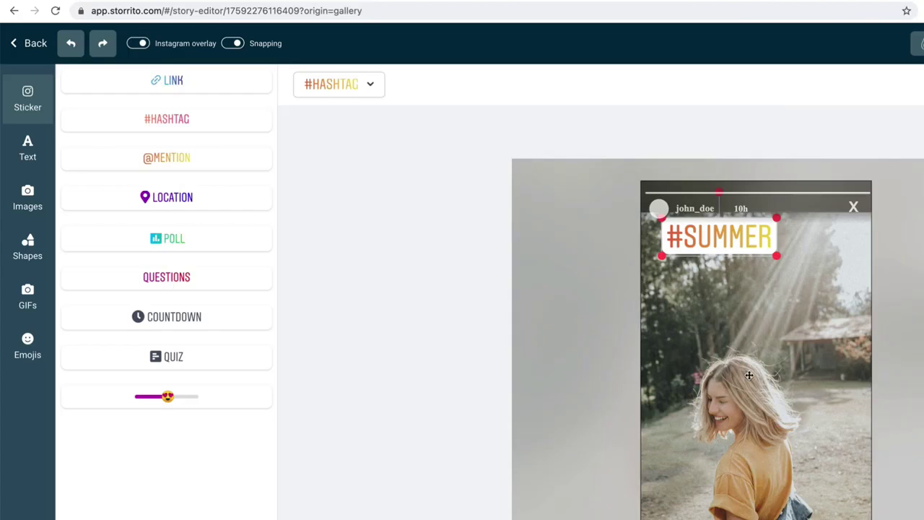
Shrink and tilt the #SUMMER sticker at the photo's upper right, and add a tilted yellow "How cool is that...?" emoji slider at its upper left
left_click_drag(771, 255, 803, 253)
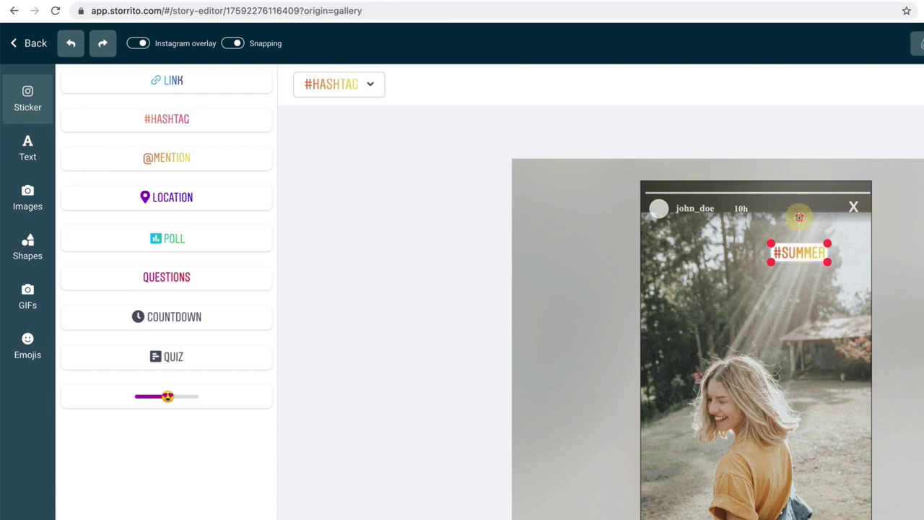
left_click_drag(799, 217, 834, 249)
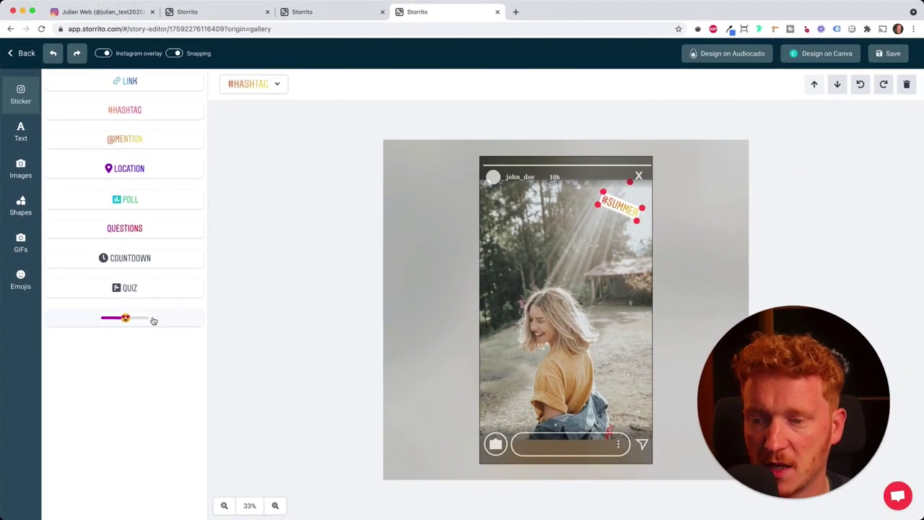
left_click(174, 354)
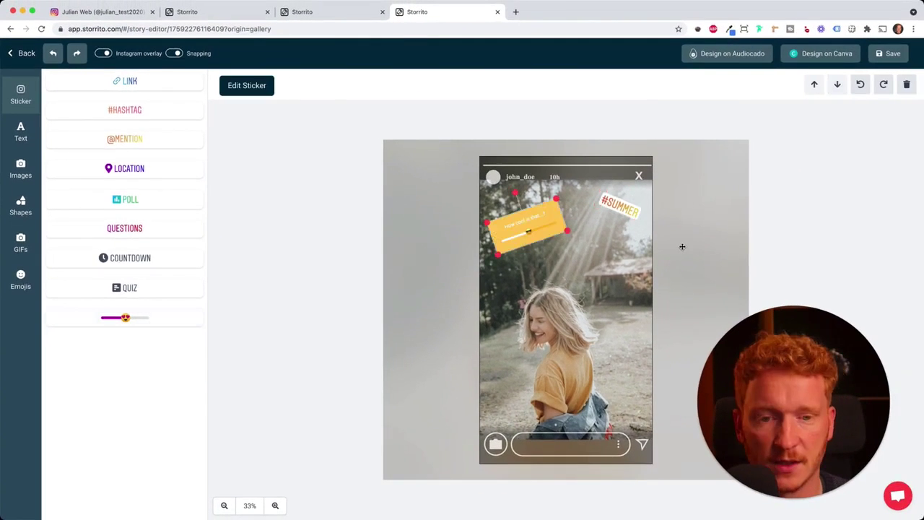
Look over the text styles and search the Unsplash stock images for "sun"
left_click(22, 131)
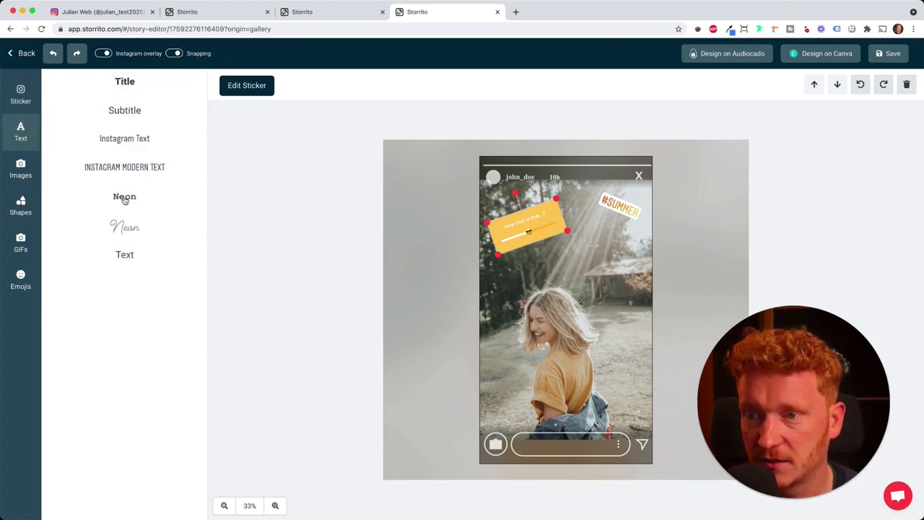
left_click(20, 168)
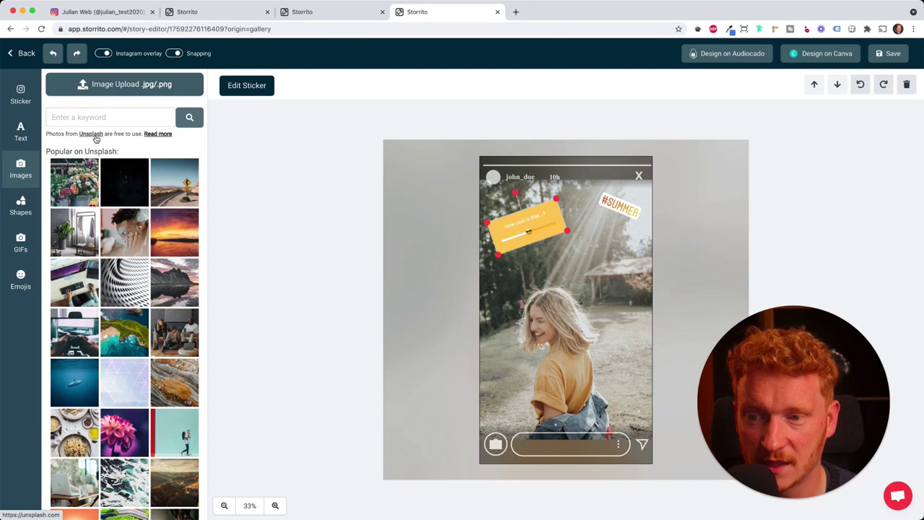
left_click(97, 115)
type("sun")
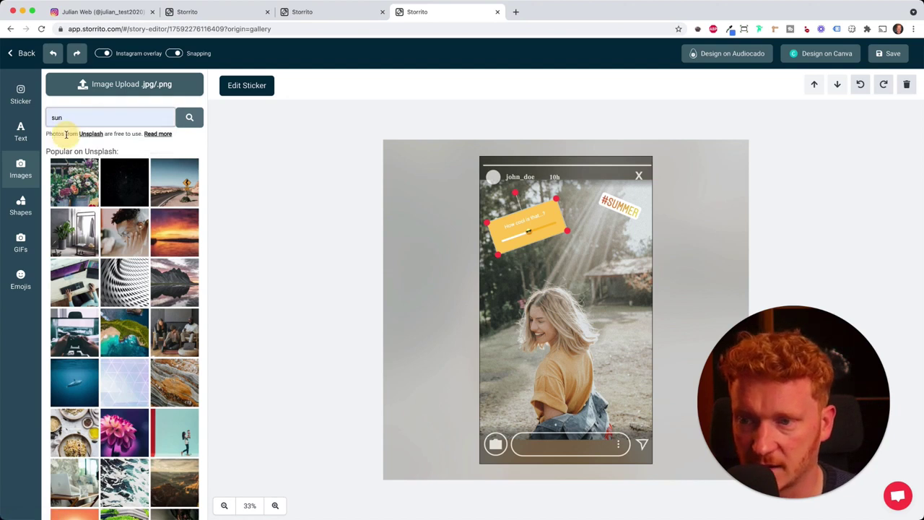
key("Return")
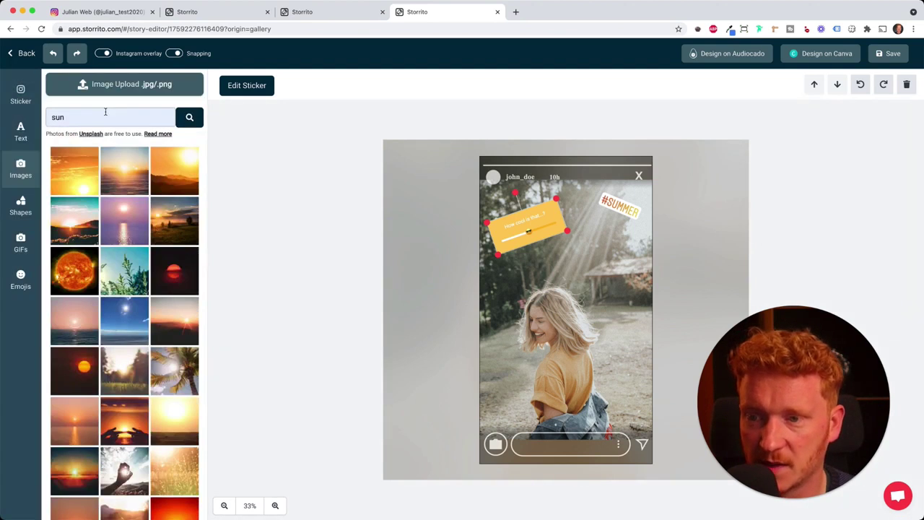
scroll(76, 227, "down", 3)
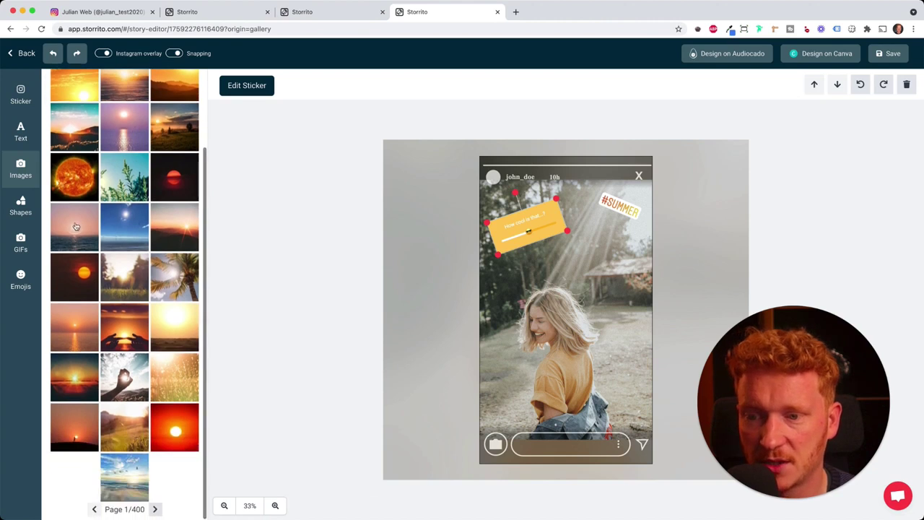
Try a mountain sunset photo on the story at a reduced size, and delete it
left_click(76, 226)
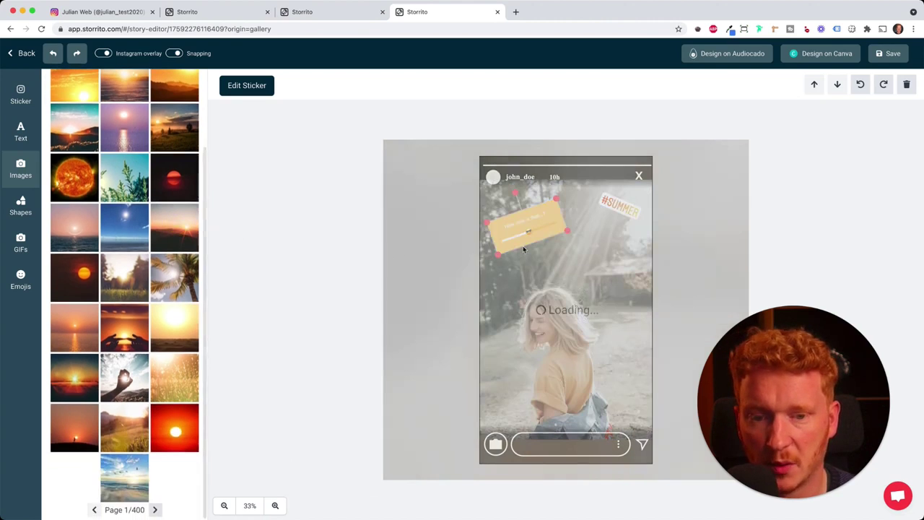
left_click_drag(604, 306, 553, 305)
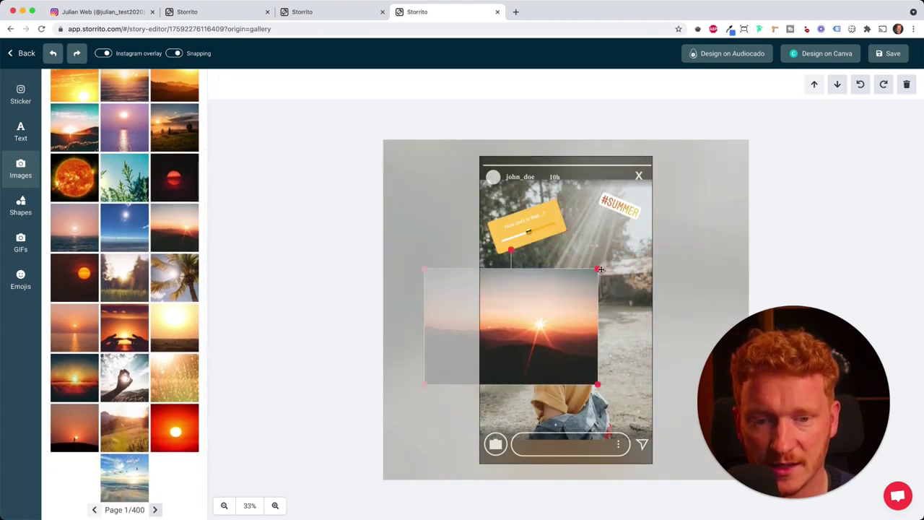
left_click_drag(600, 269, 629, 262)
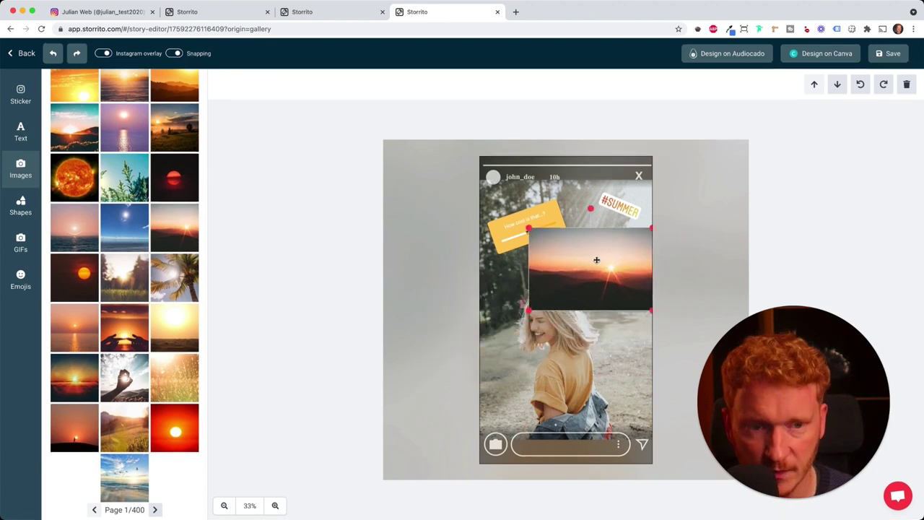
left_click(907, 84)
Add an animated smiling sun GIF sticker at the lower right of the story
left_click(20, 210)
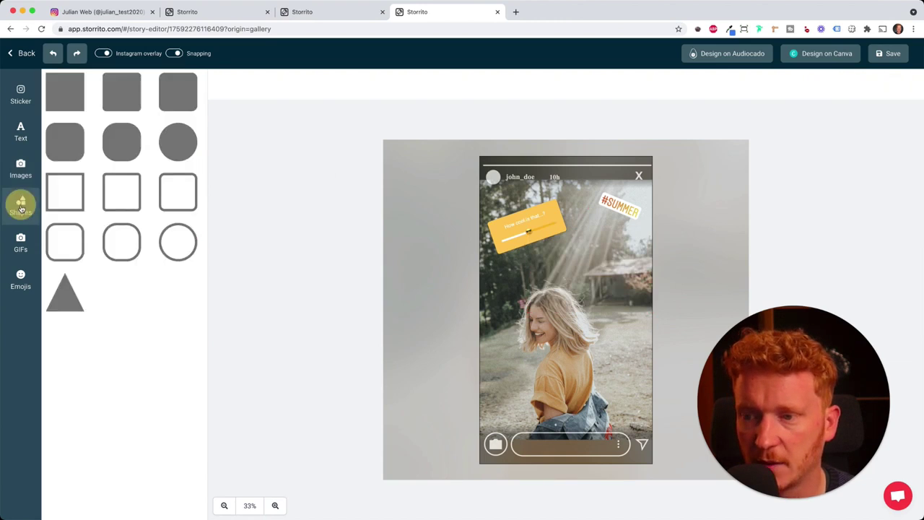
left_click(21, 243)
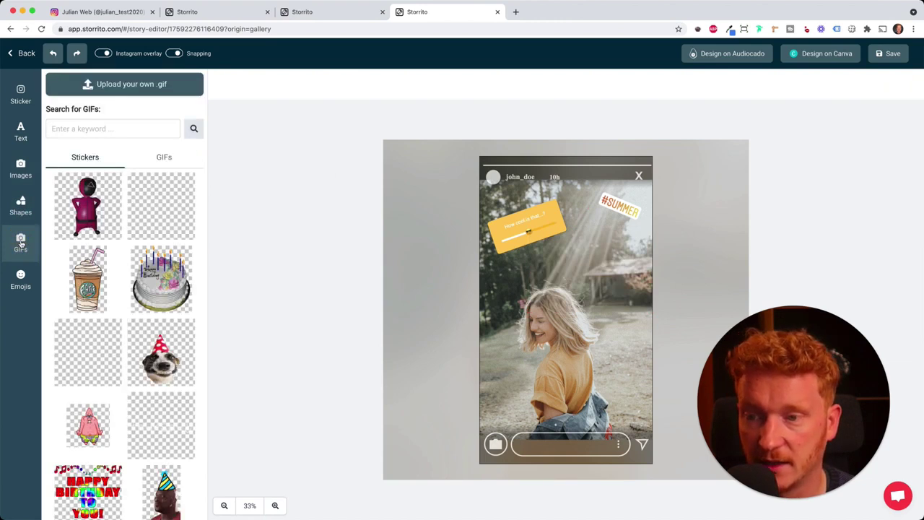
left_click(161, 206)
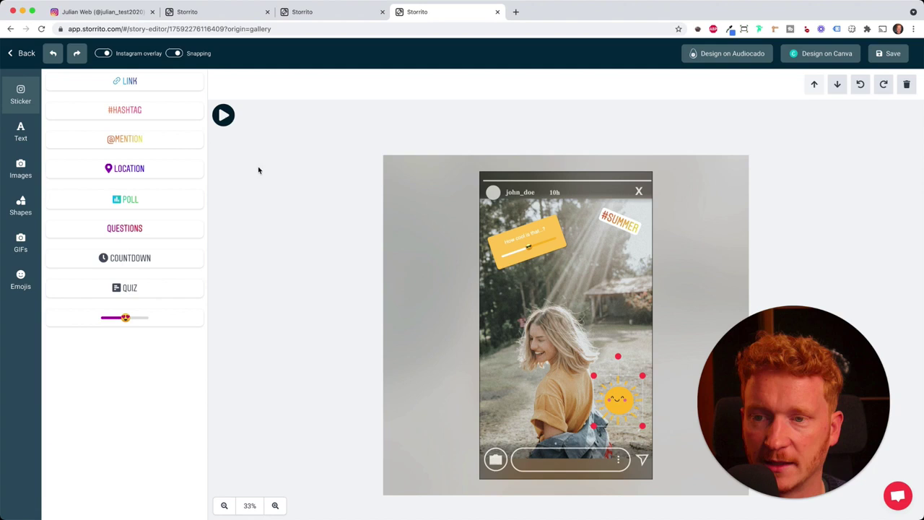
Try the green monster "Halloween Boo-nus!" template from Canva on the story, and delete it
left_click(829, 56)
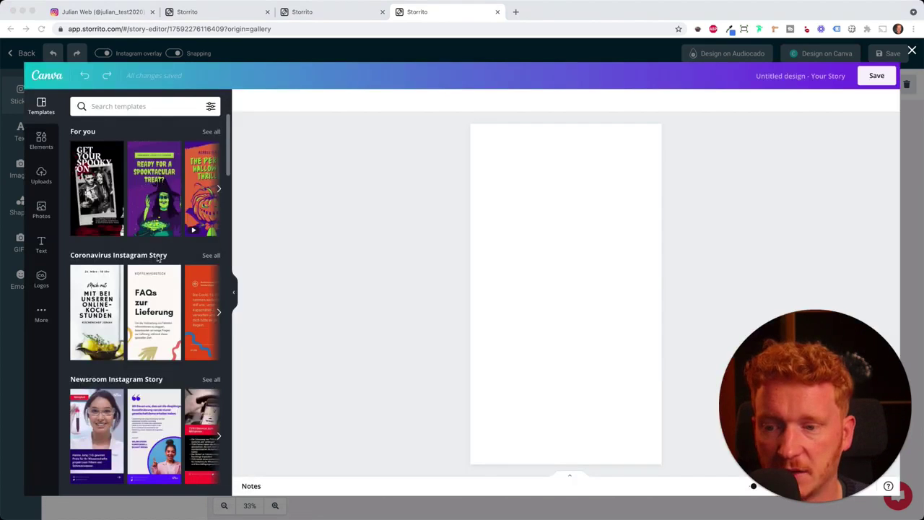
scroll(160, 231, "down", 4)
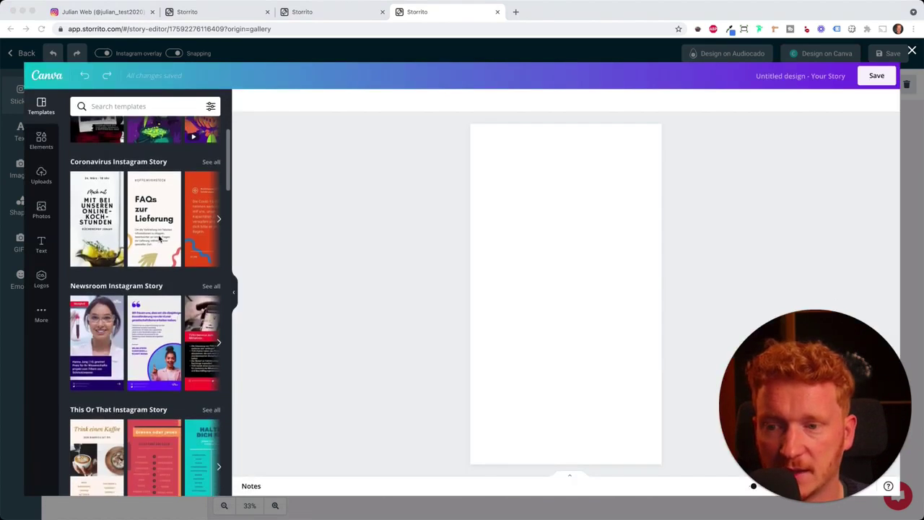
scroll(193, 208, "up", 4)
left_click(219, 192)
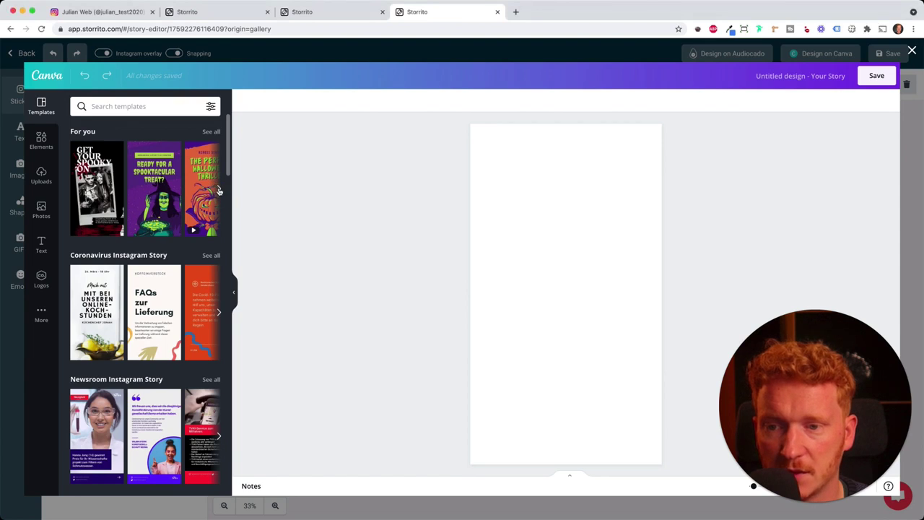
left_click(219, 190)
left_click(219, 190)
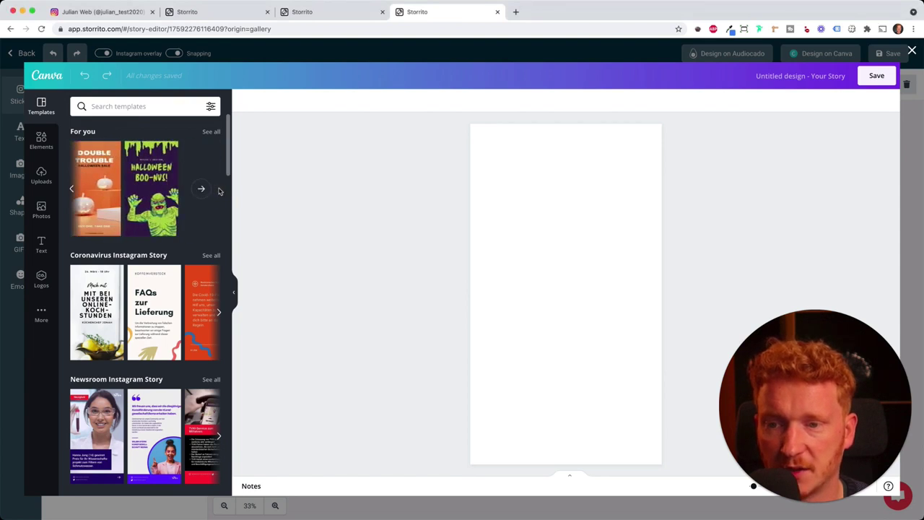
left_click(149, 193)
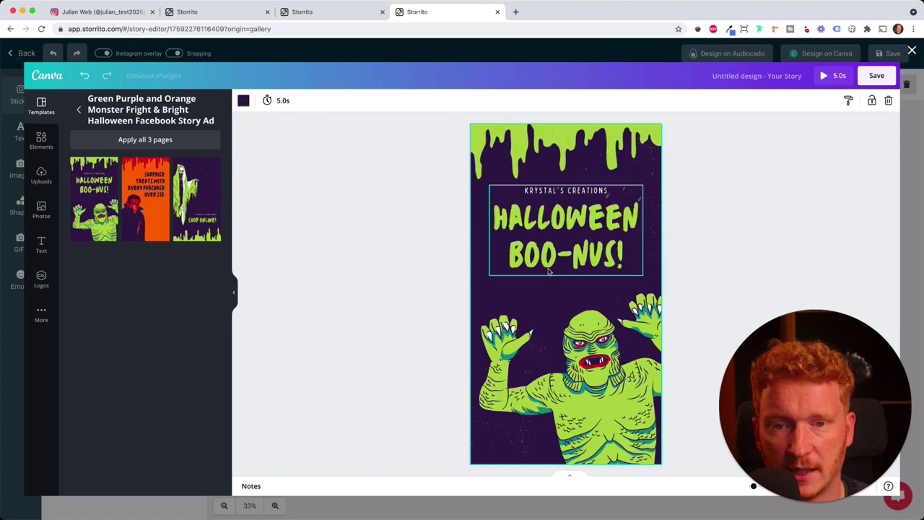
left_click(549, 270)
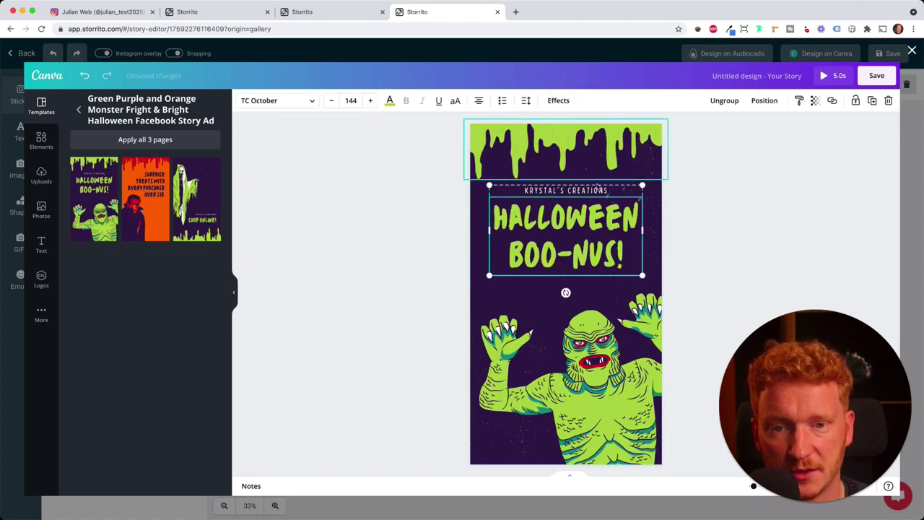
left_click(876, 75)
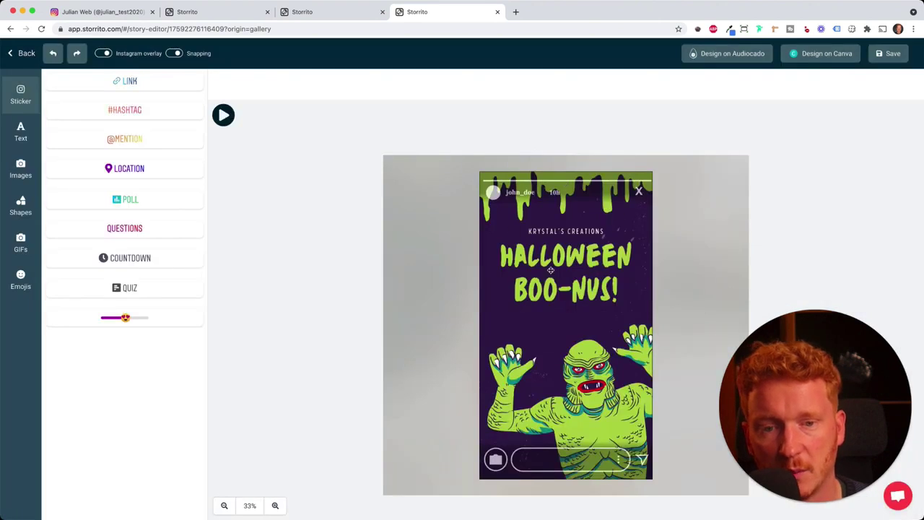
left_click(572, 268)
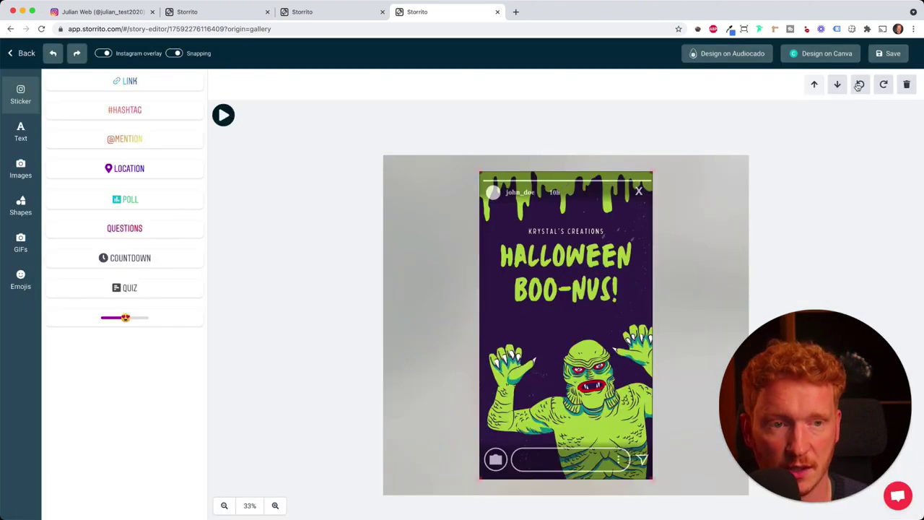
left_click(906, 85)
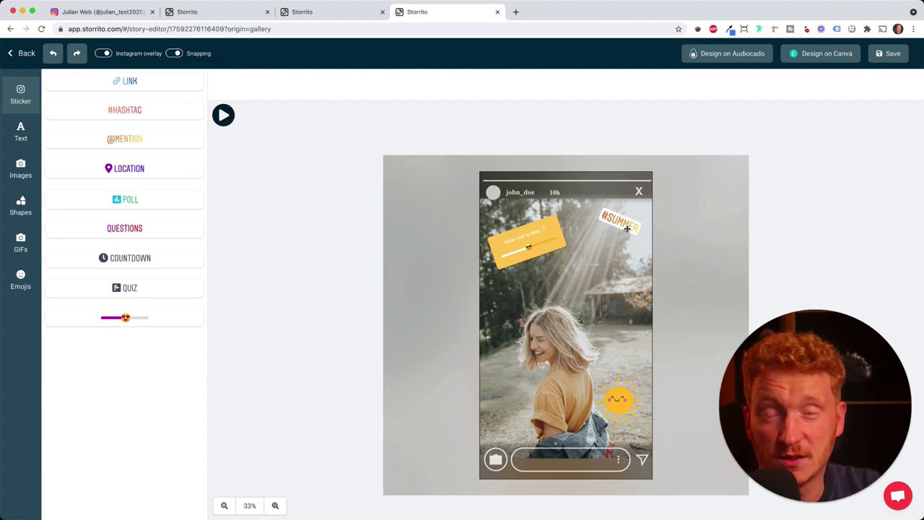
Save the story and open the post and schedule options for the edited woman-in-sunlight story in the gallery
left_click(881, 56)
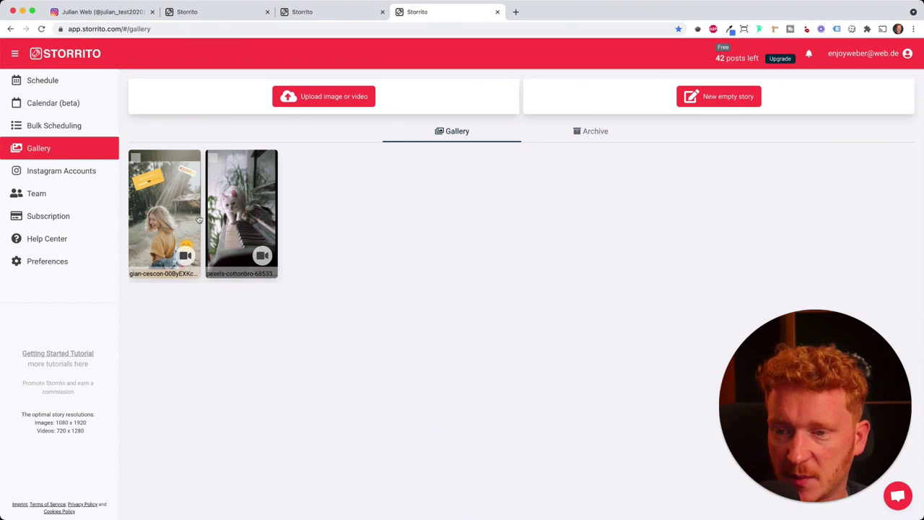
left_click(161, 222)
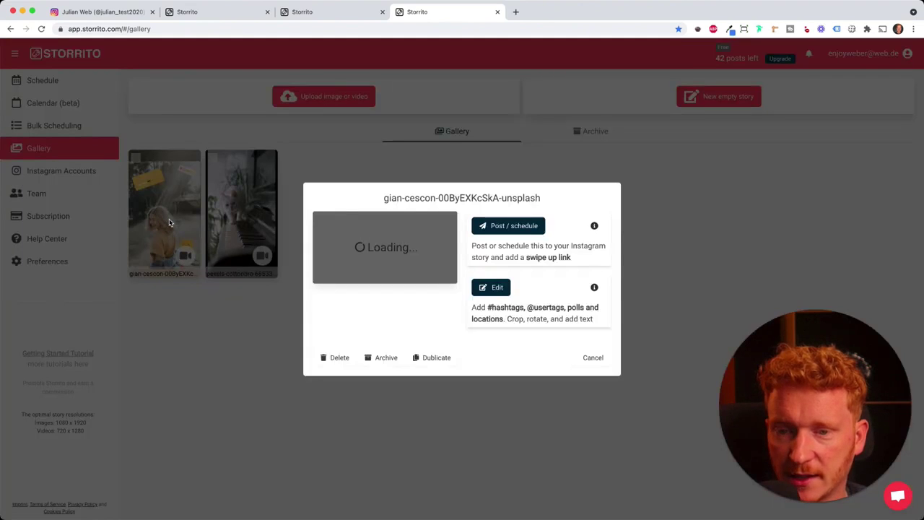
left_click(482, 227)
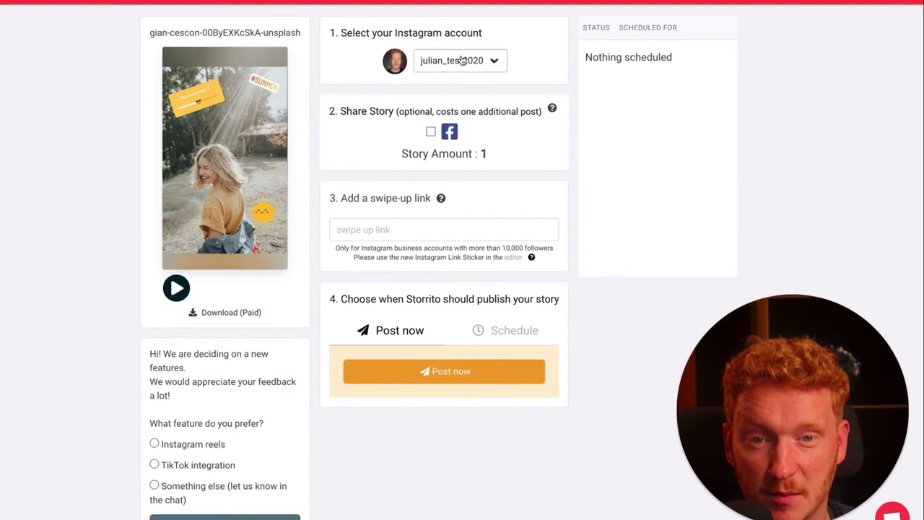
Keep the connected Instagram account selected, enable sharing the story to Facebook, and look over the swipe-up link option
left_click(484, 62)
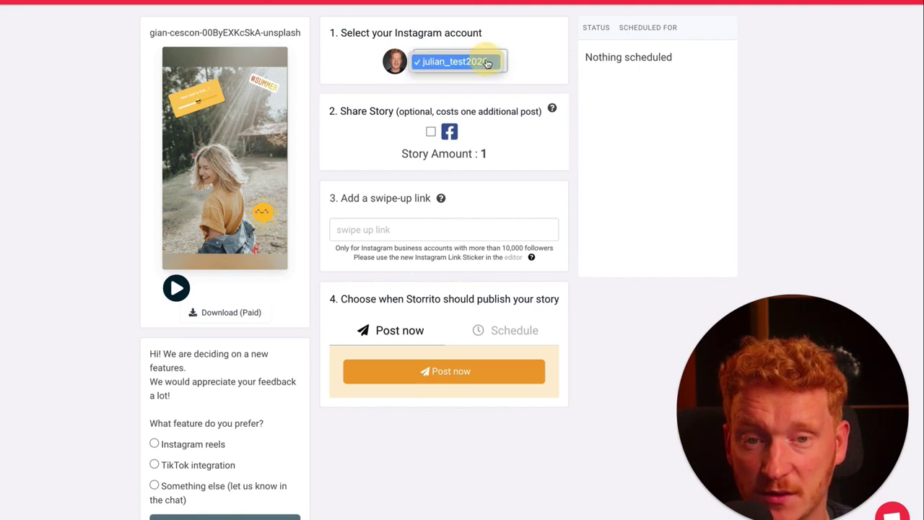
left_click(526, 53)
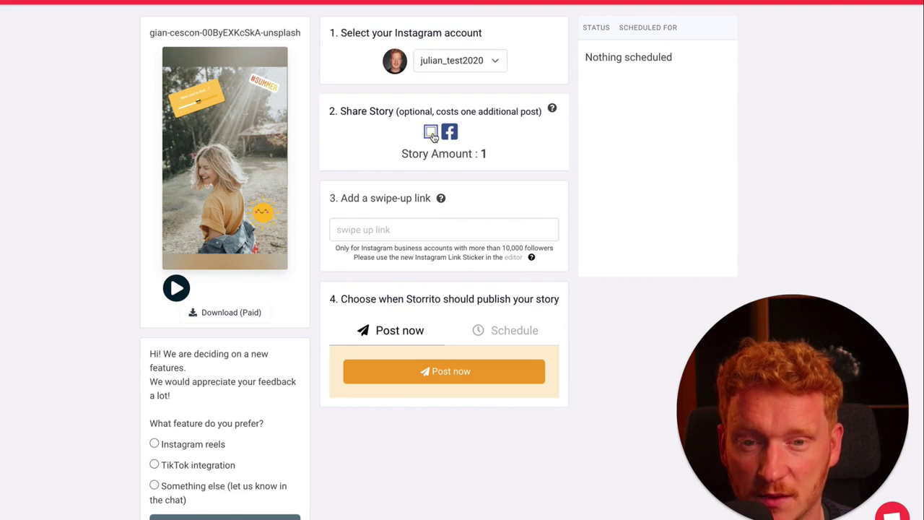
left_click(431, 133)
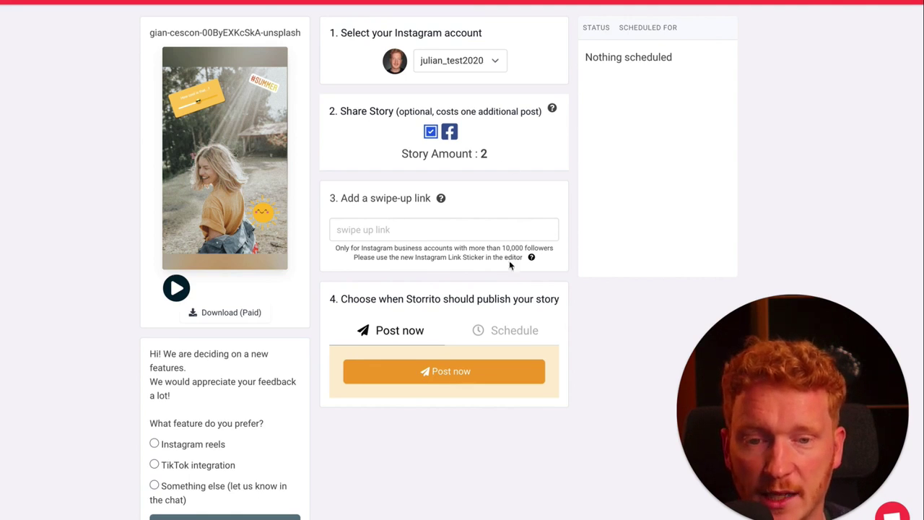
left_click_drag(502, 247, 551, 248)
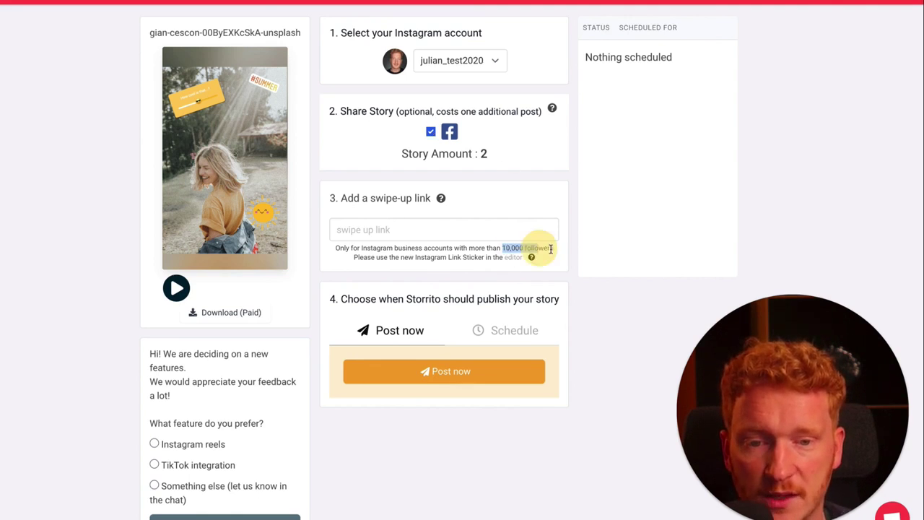
left_click(388, 232)
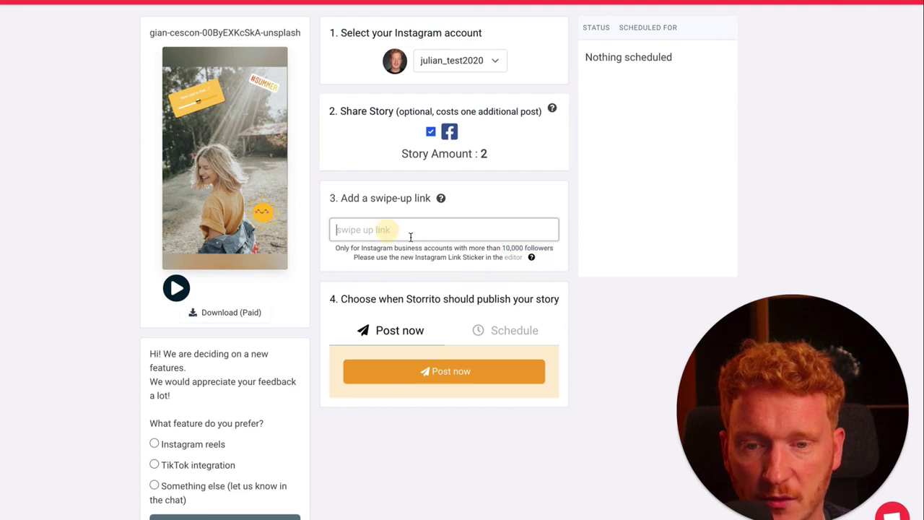
Set the story's publishing schedule to 2021-10-10 at 10:00
left_click(514, 335)
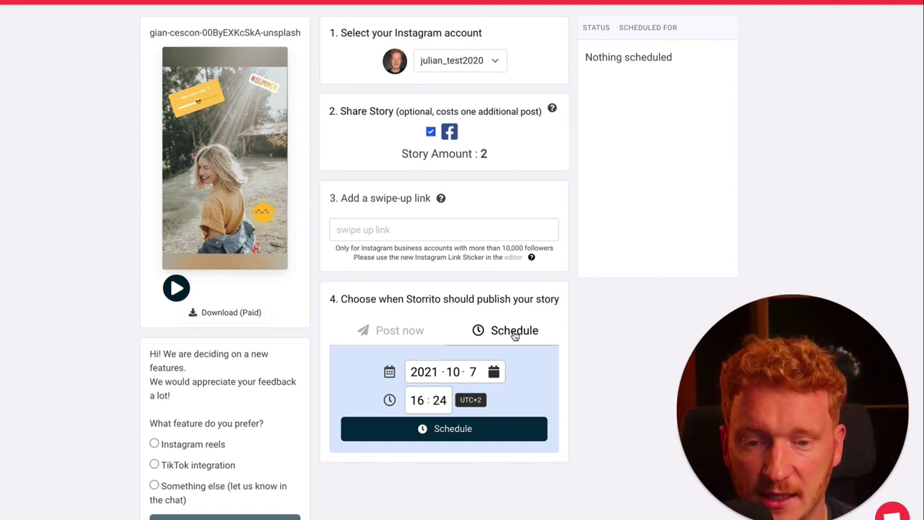
left_click(495, 371)
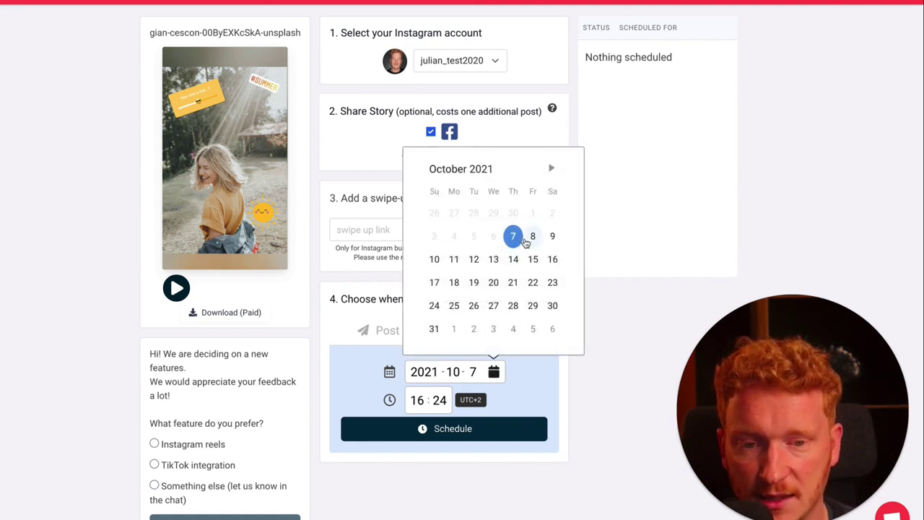
left_click(434, 258)
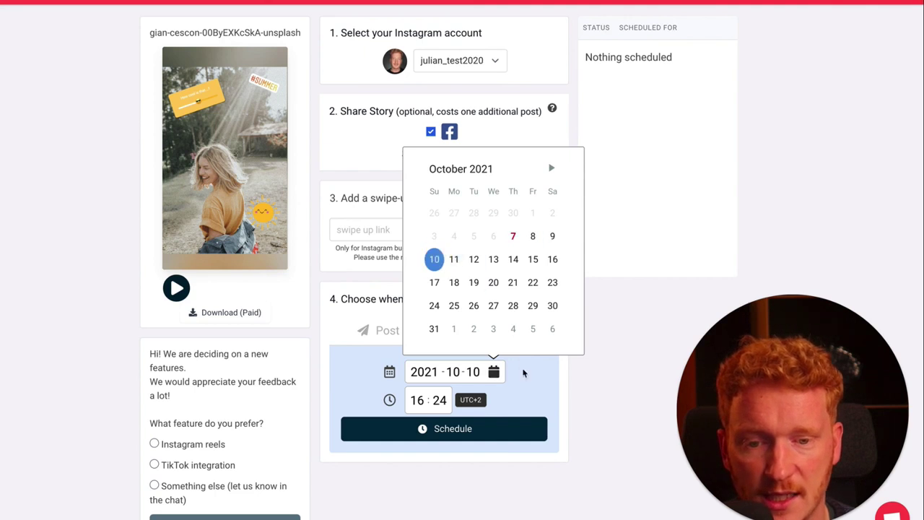
left_click(429, 399)
type("10")
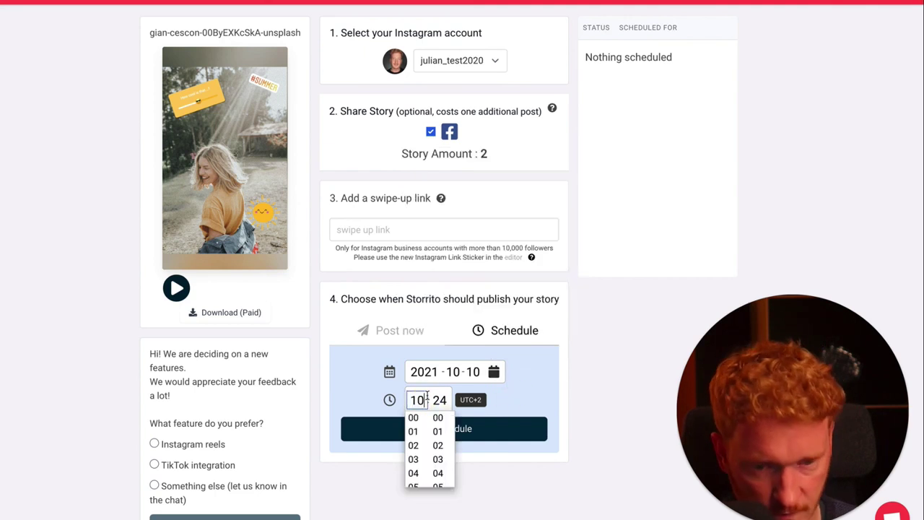
left_click(438, 417)
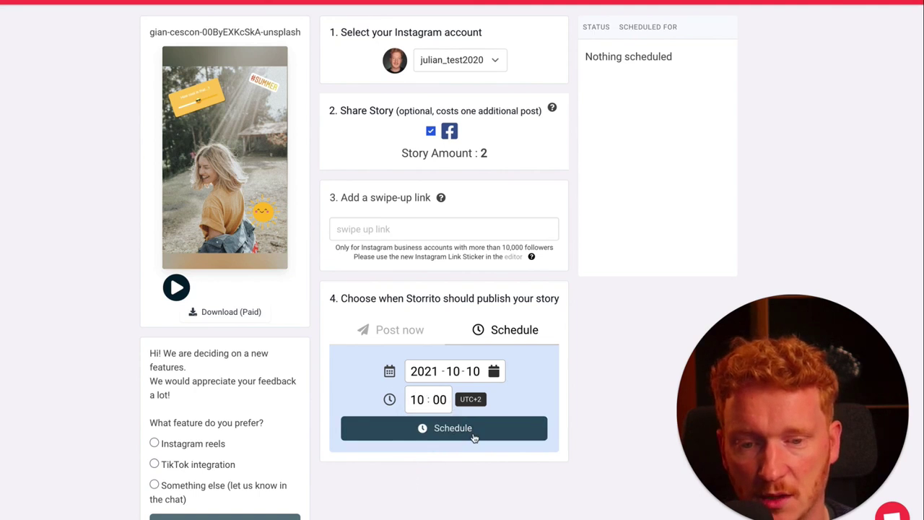
Switch the publishing option to immediate posting and publish the story
left_click(417, 332)
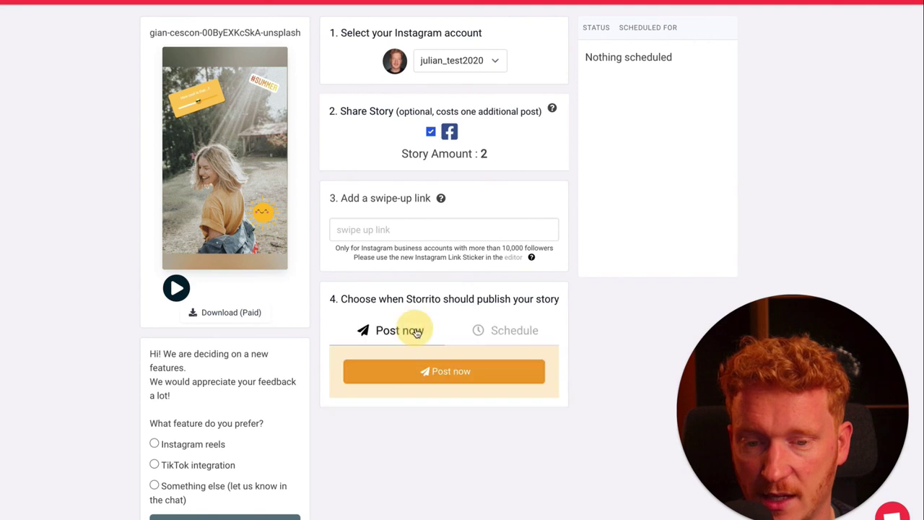
left_click(449, 378)
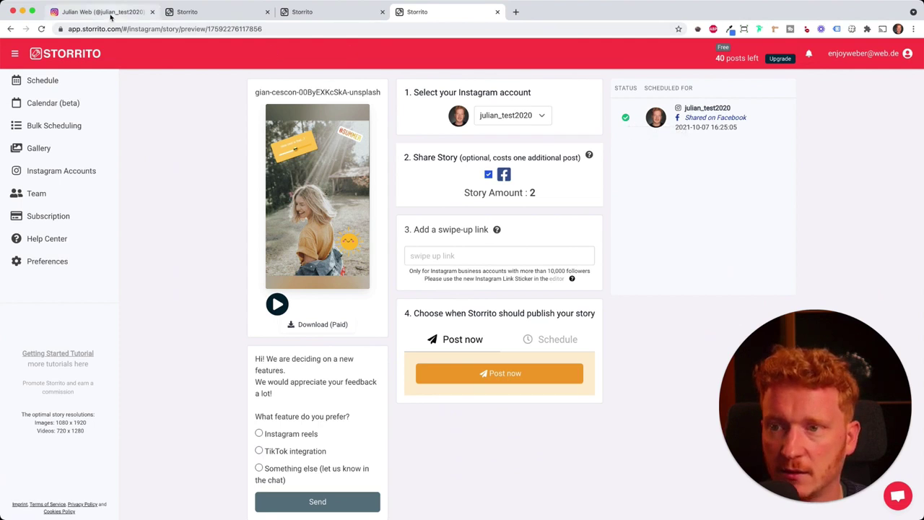
Switch to the Instagram profile, reload it, and view the published story
left_click(108, 12)
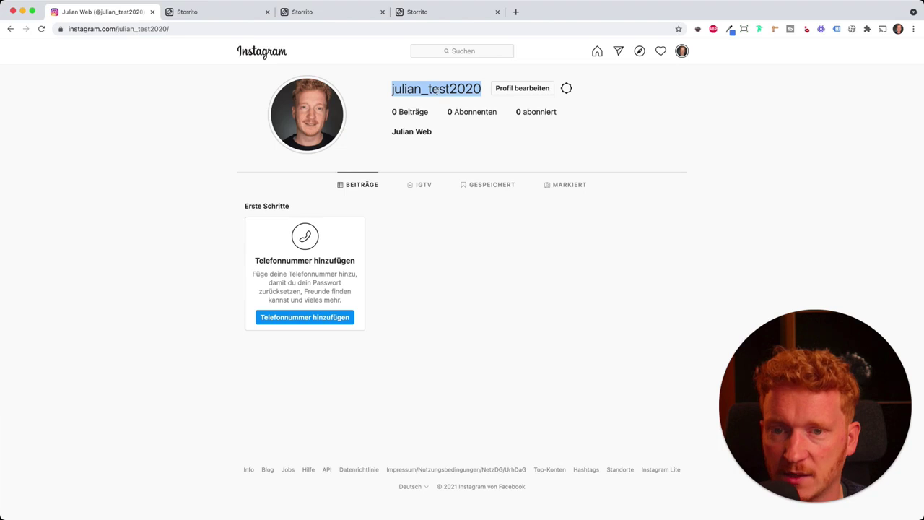
left_click(40, 29)
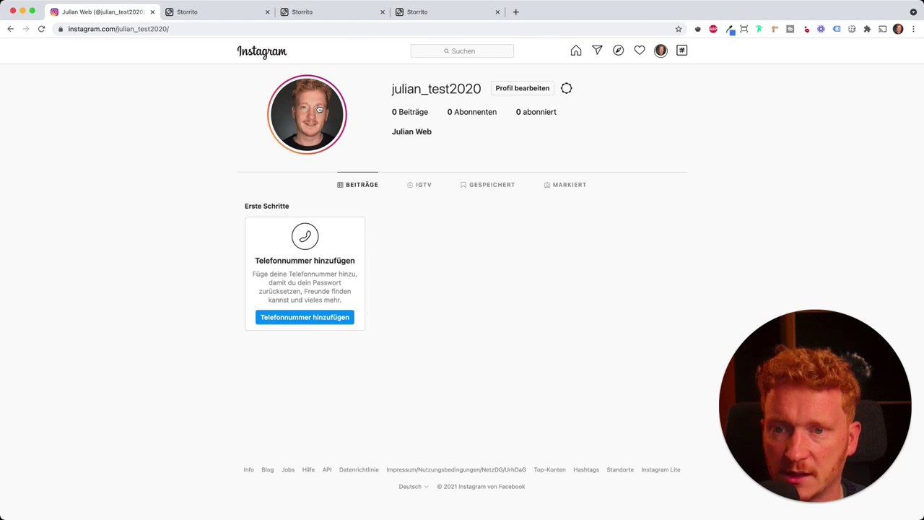
left_click(319, 109)
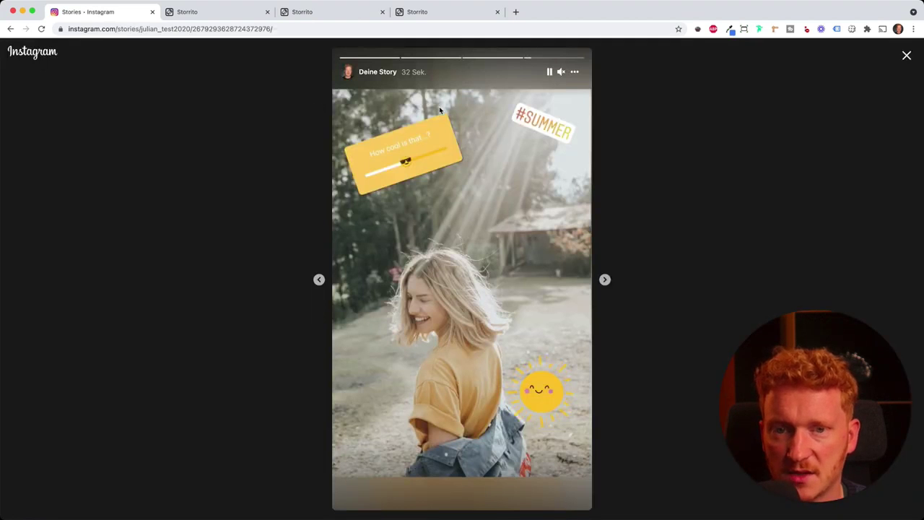